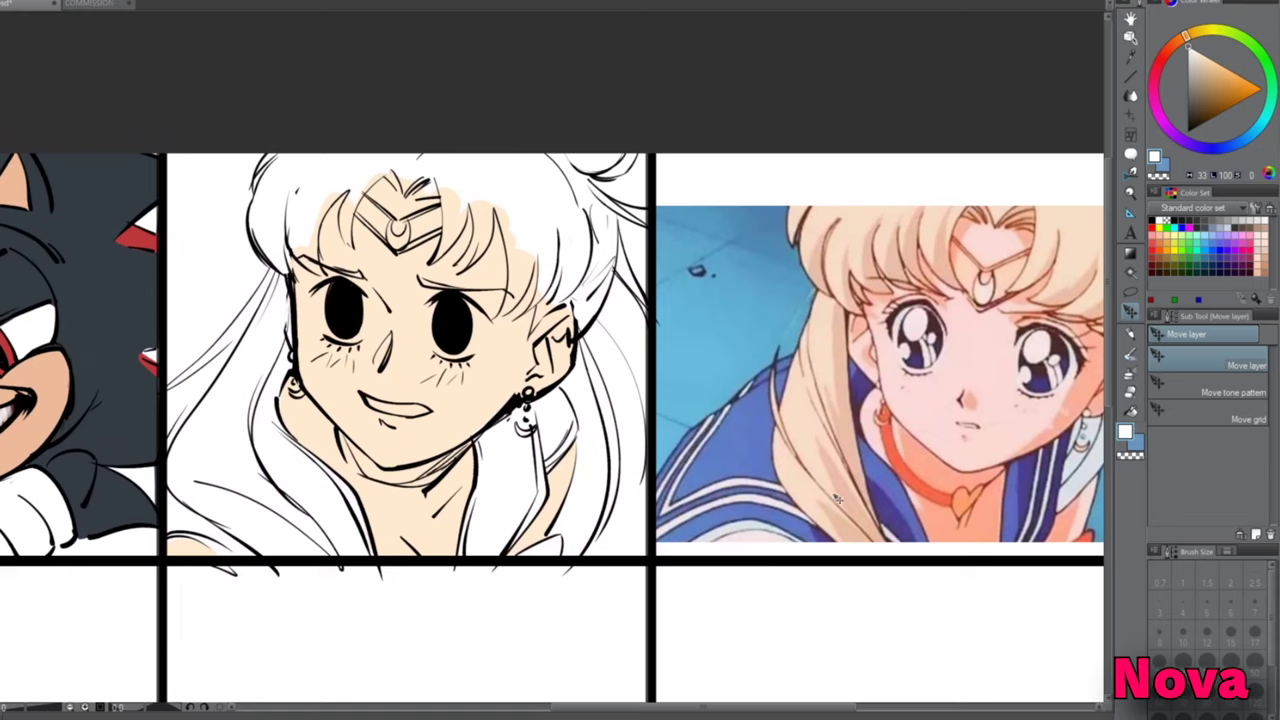
Step: Set the Fill tool to refer only to the editing layer and sample the hair and skin colours from the Sailor Moon reference
click(1130, 411)
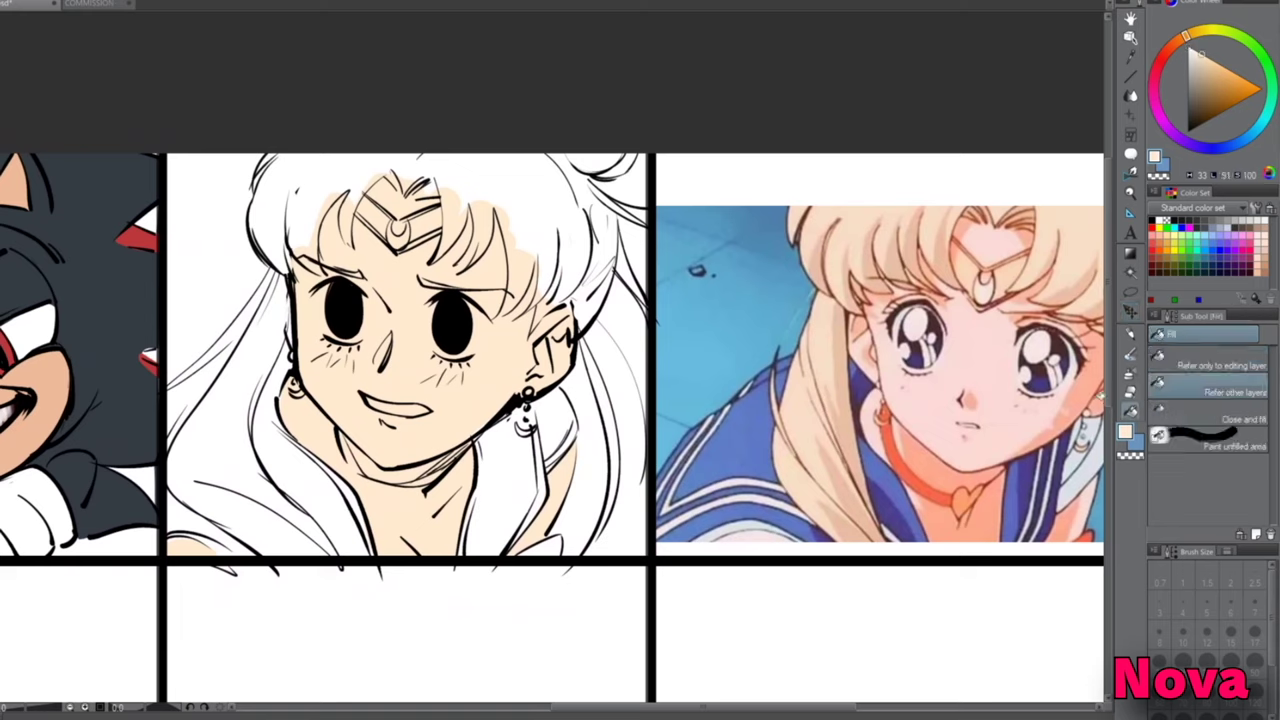
click(1190, 365)
alt+click(792, 381)
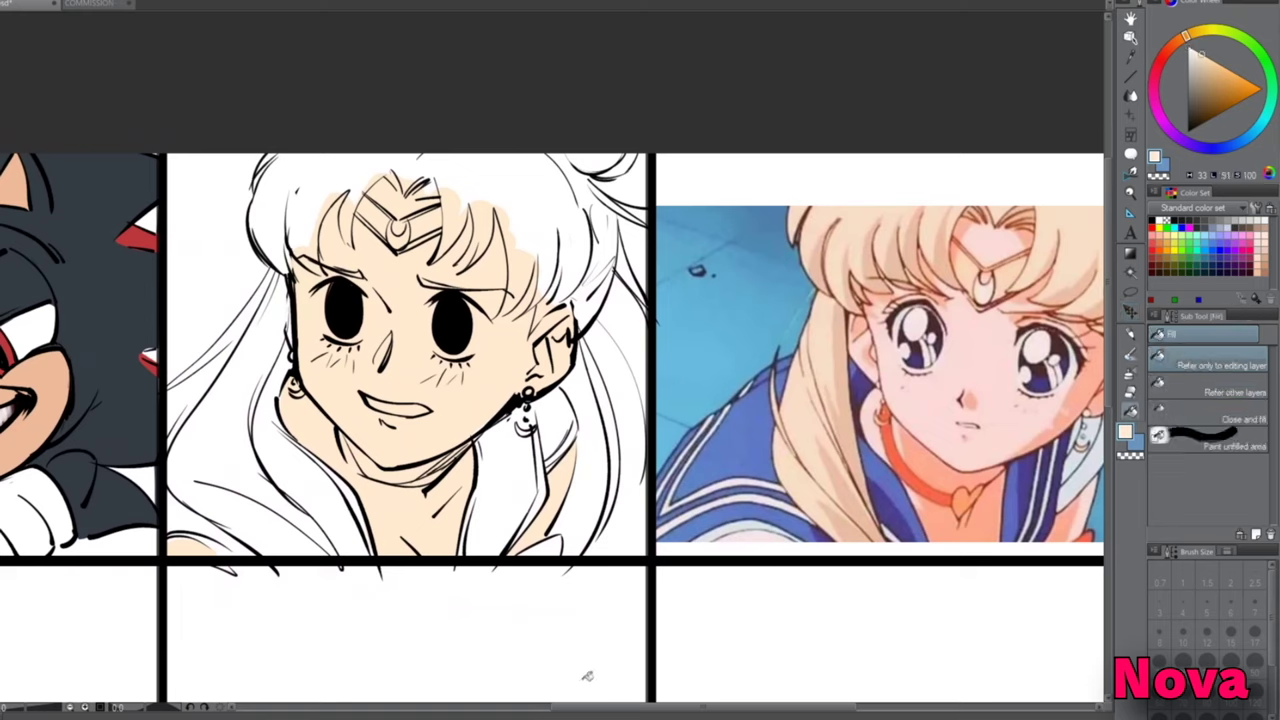
alt+click(987, 443)
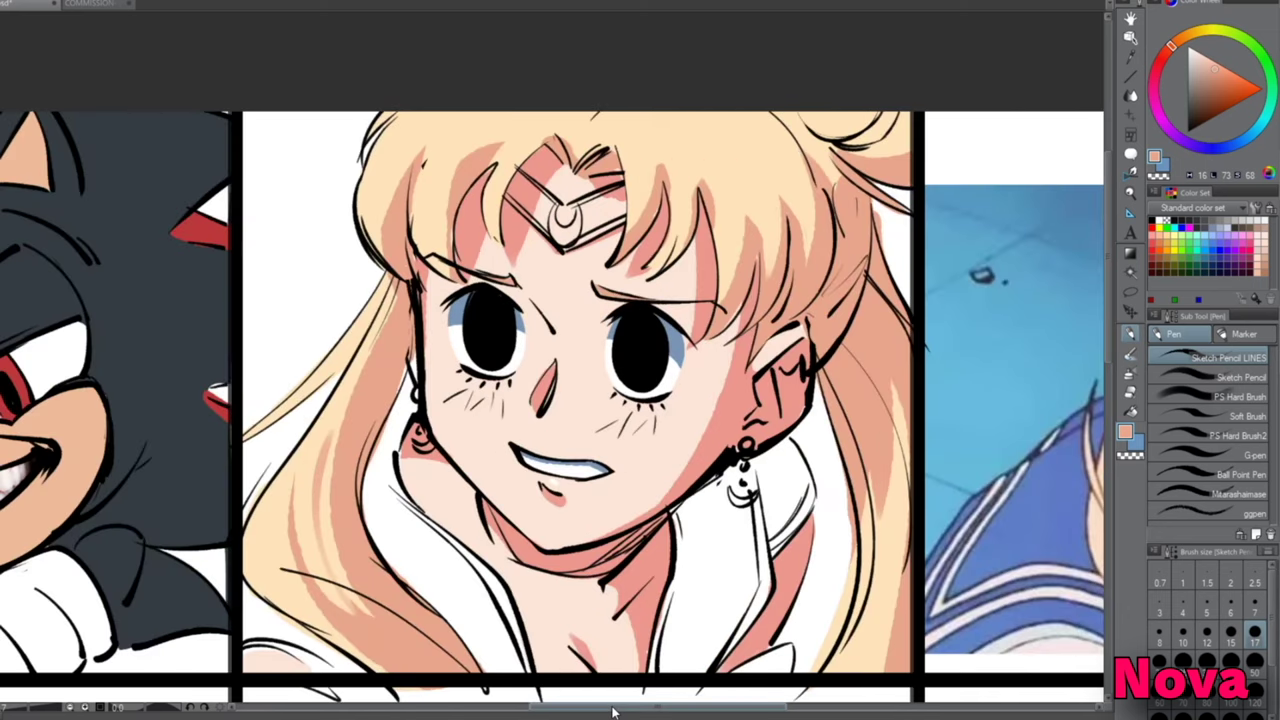
Step: Mix a pale yellow from the sampled hair colour and paint both halves of the tiara on Sailor Moon's forehead
alt+click(652, 151)
click(1201, 32)
click(1208, 57)
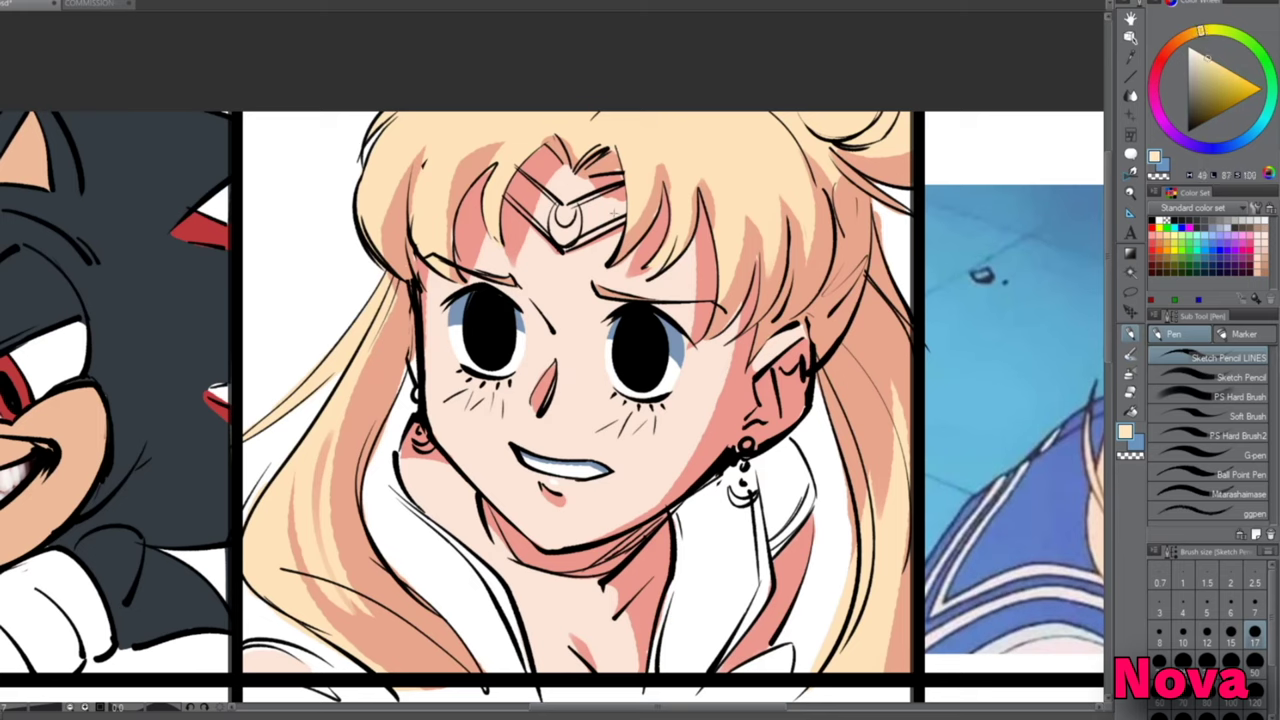
mouse_move(575, 204)
mouse_down()
mouse_move(565, 222)
mouse_move(582, 237)
mouse_move(570, 248)
mouse_move(607, 198)
mouse_move(610, 213)
mouse_up()
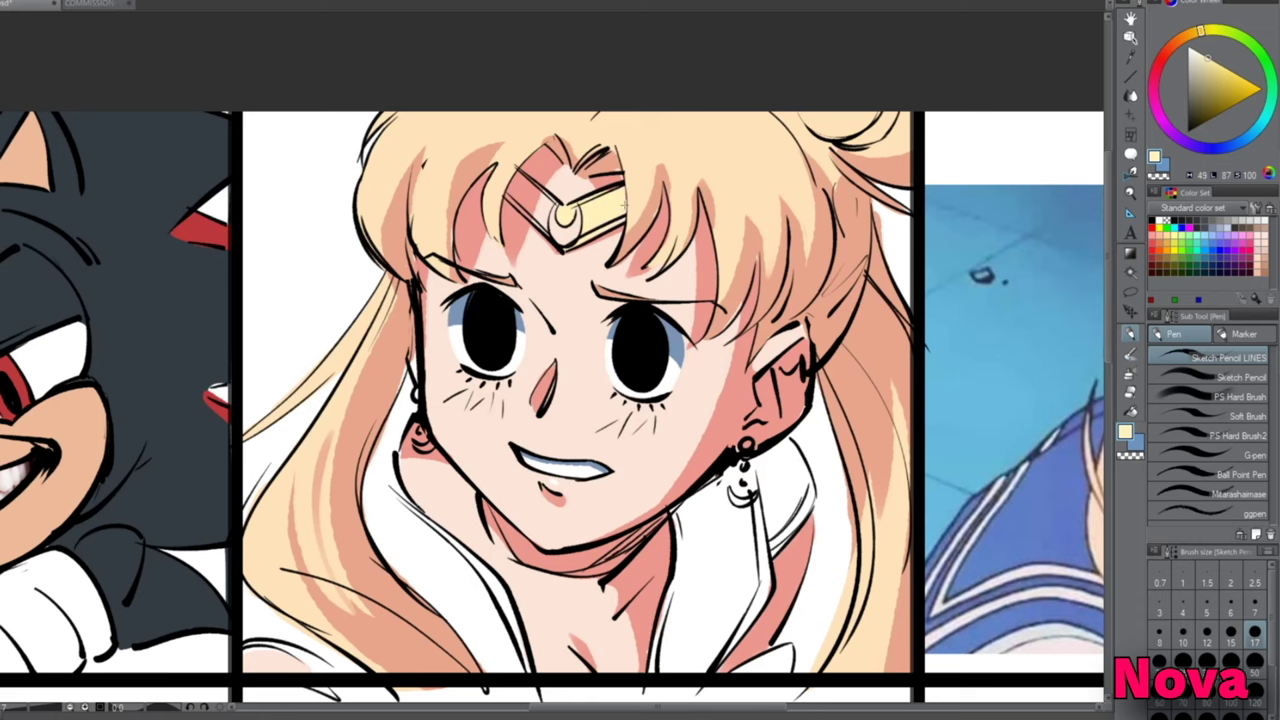
key(h)
mouse_move(565, 192)
mouse_down()
mouse_move(595, 240)
mouse_move(555, 231)
mouse_move(551, 246)
mouse_move(569, 218)
mouse_move(581, 230)
mouse_up()
key(minus)
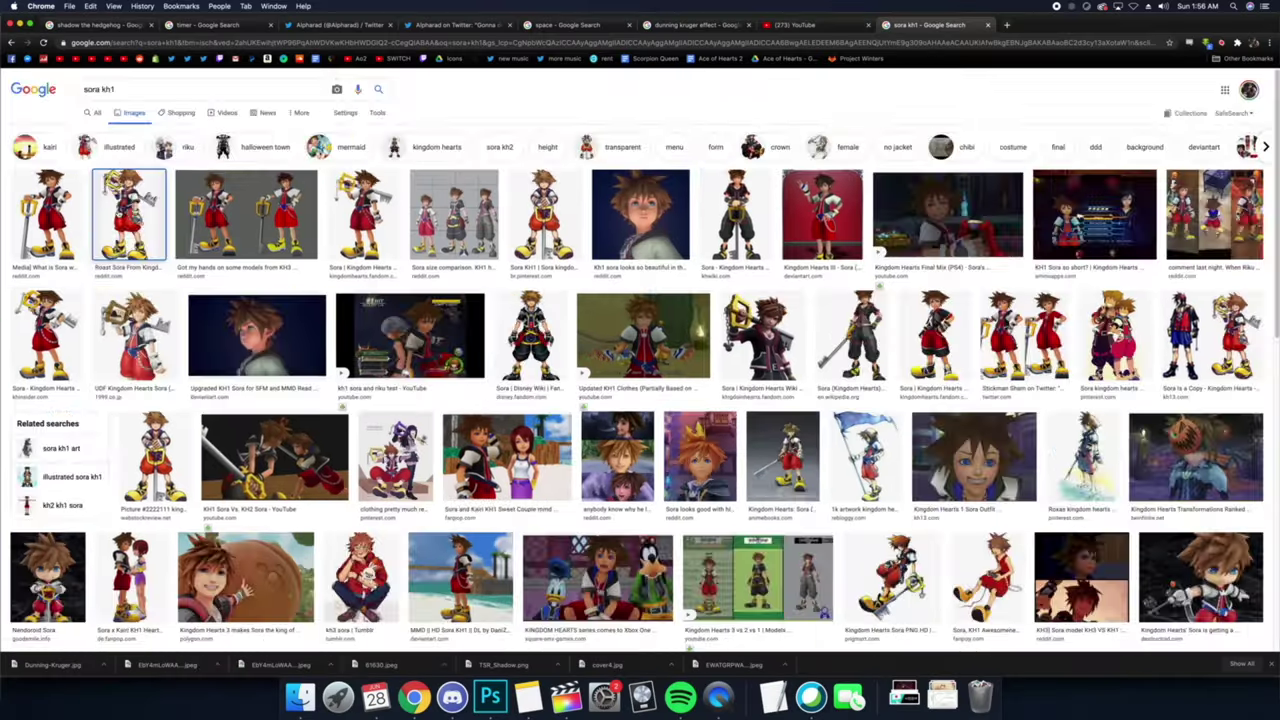
Step: In Chrome, open the full-figure Sora picture from the image results and save the illustration of the two girls on blue
click(126, 214)
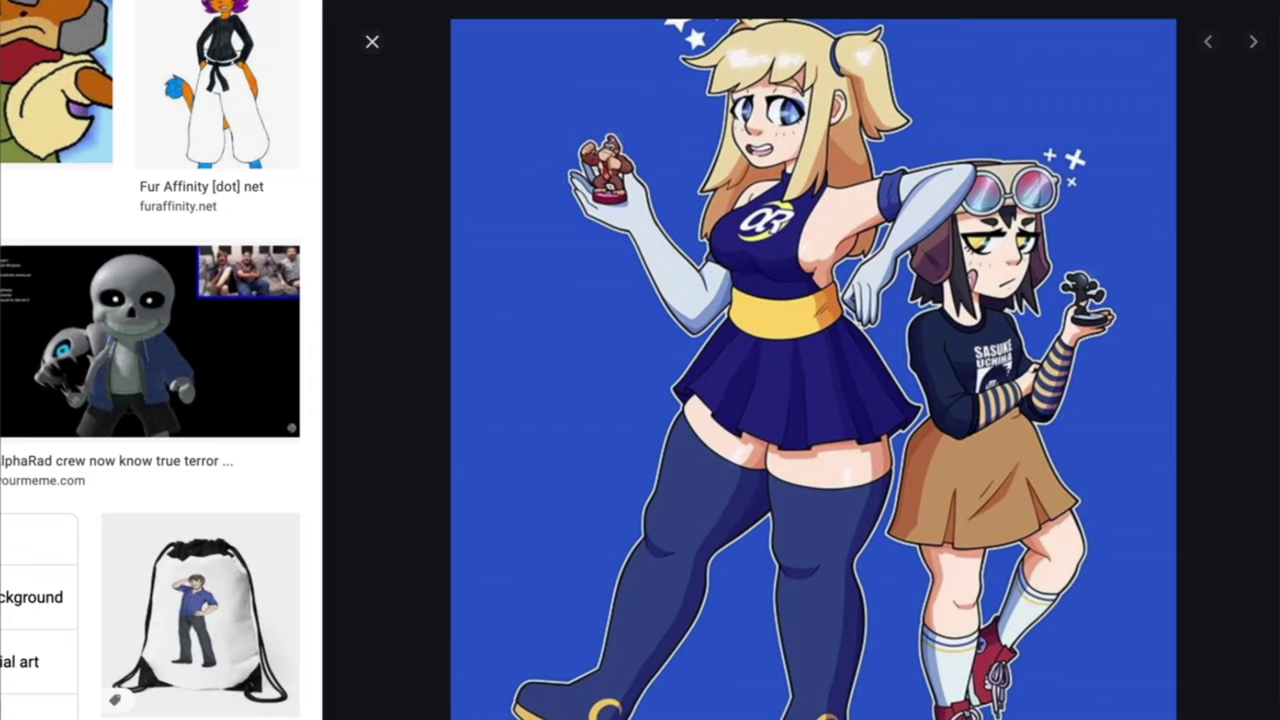
right_click(758, 516)
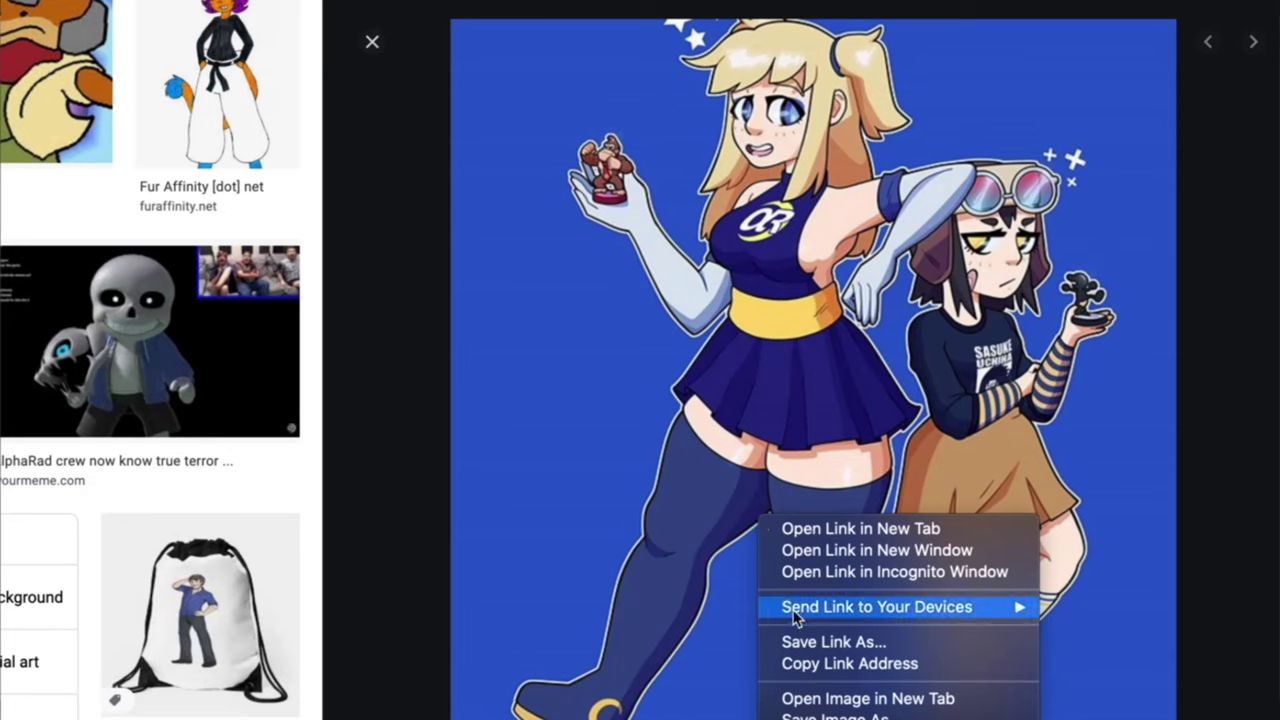
click(835, 716)
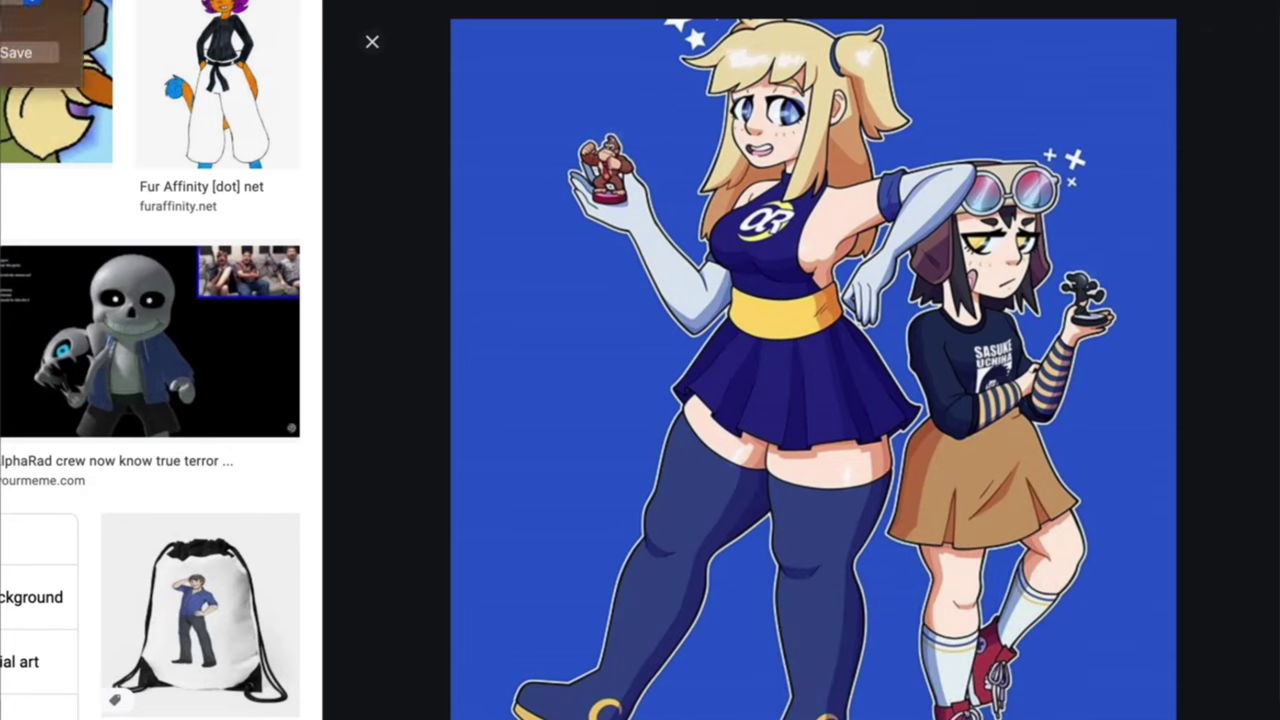
key(Return)
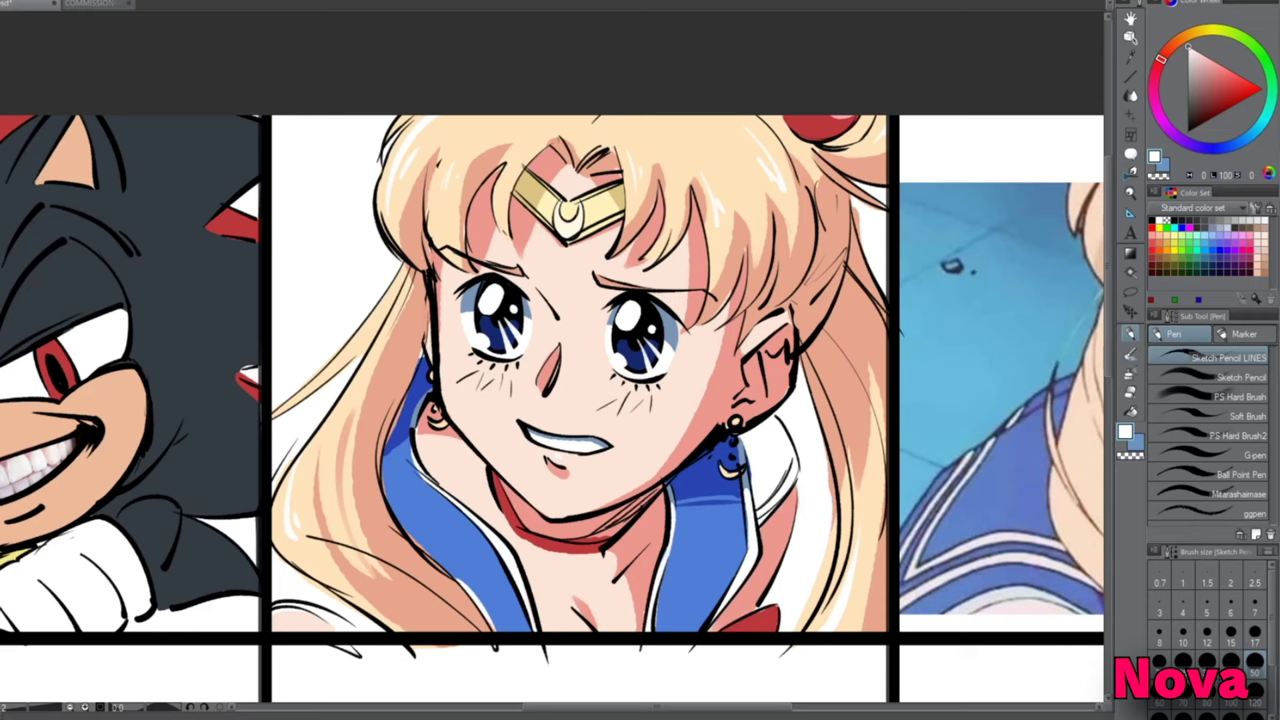
Step: In Clip Studio Paint, check the coloured Sailor Moon drawing in a horizontally mirrored view and restore the original orientation
key(h)
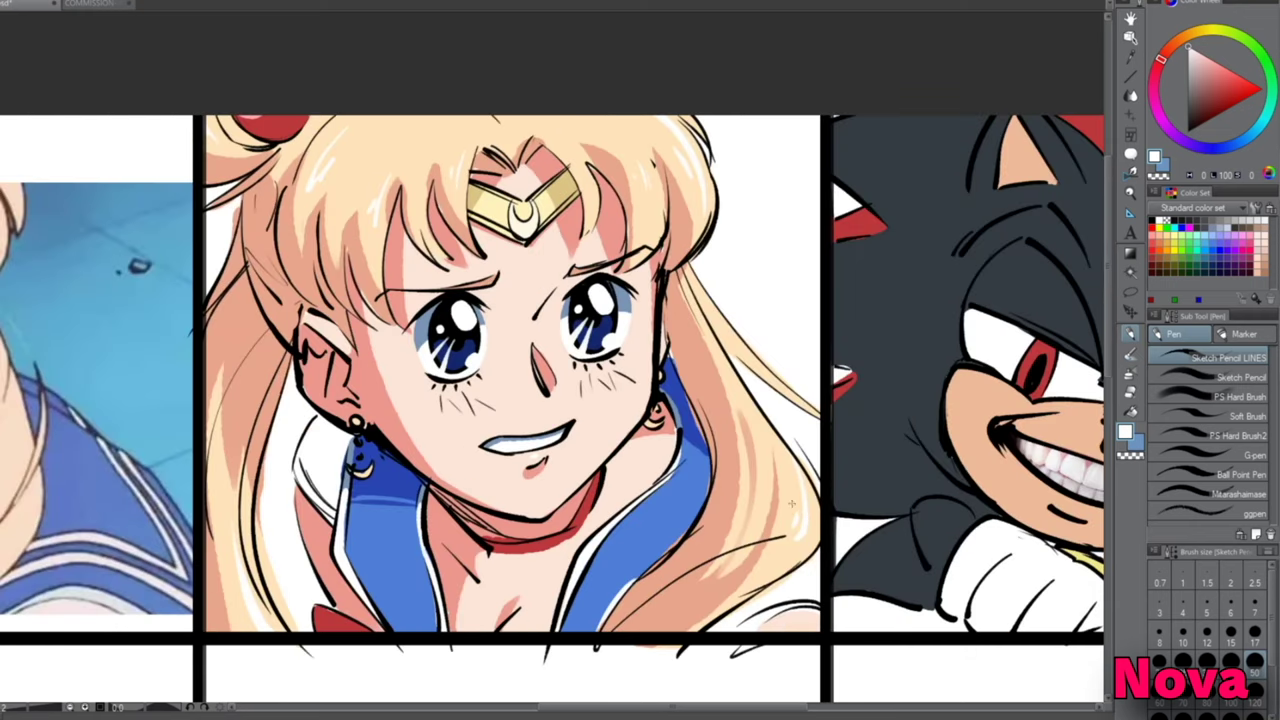
key(h)
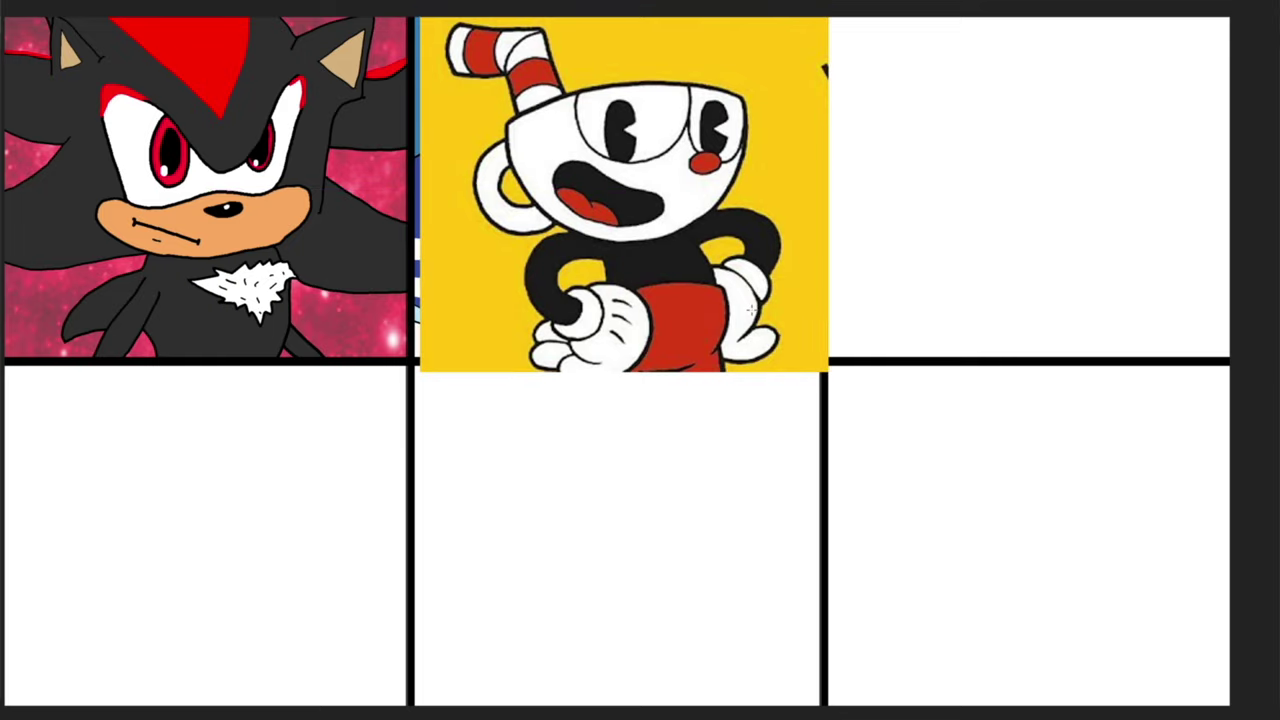
Step: In Photoshop, draw Cuphead's bowl outline beneath the rim line in the empty panel beside the Cuphead reference
scroll(751, 310, up, 3)
scroll(751, 310, down, 3)
scroll(1024, 145, up, 4)
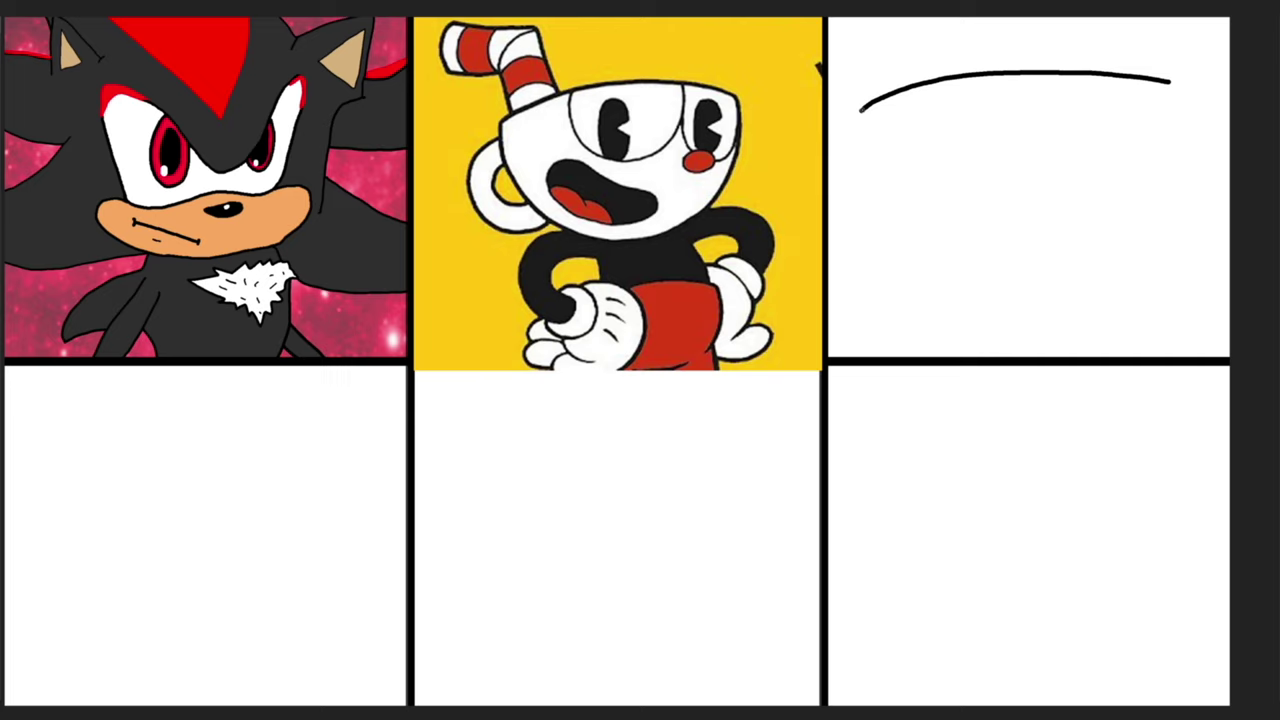
mouse_move(861, 110)
mouse_down()
mouse_move(895, 210)
mouse_move(931, 245)
mouse_move(1018, 268)
mouse_move(1102, 244)
mouse_move(1130, 214)
mouse_move(1162, 161)
mouse_move(1173, 100)
mouse_up()
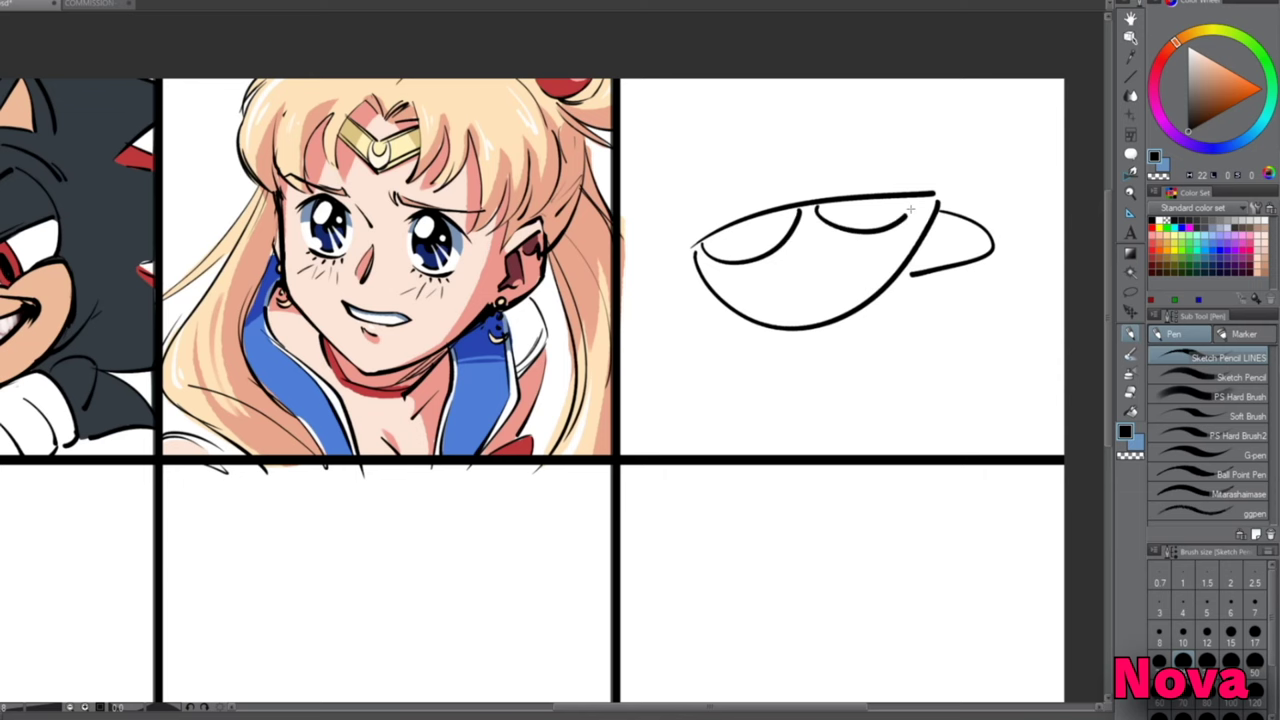
Step: In Clip Studio Paint, draw the Cuphead doodle's half-lidded pupils and move the doodle to the panel below Sailor Moon
drag(728, 238, 772, 220)
drag(838, 212, 894, 200)
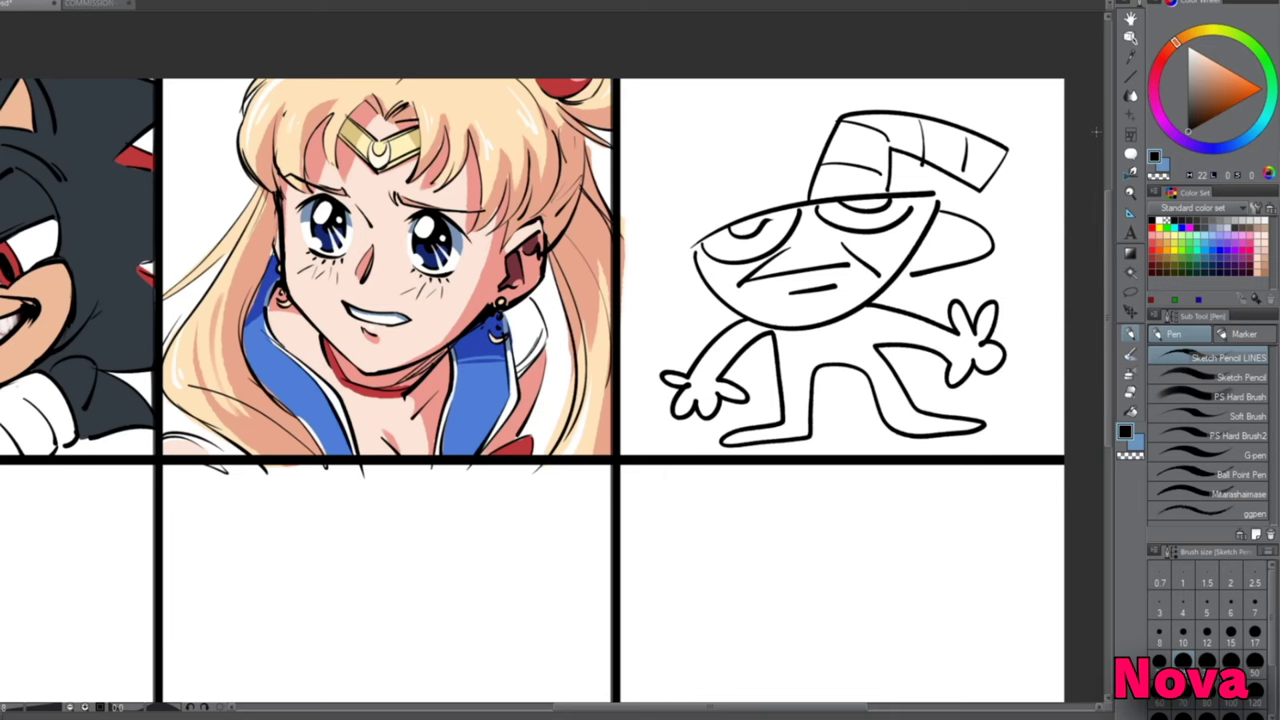
click(1129, 310)
mouse_move(980, 512)
mouse_down()
mouse_move(755, 597)
mouse_move(680, 600)
mouse_move(586, 557)
mouse_move(457, 680)
mouse_move(427, 622)
mouse_move(389, 634)
mouse_move(551, 523)
mouse_move(630, 506)
mouse_up()
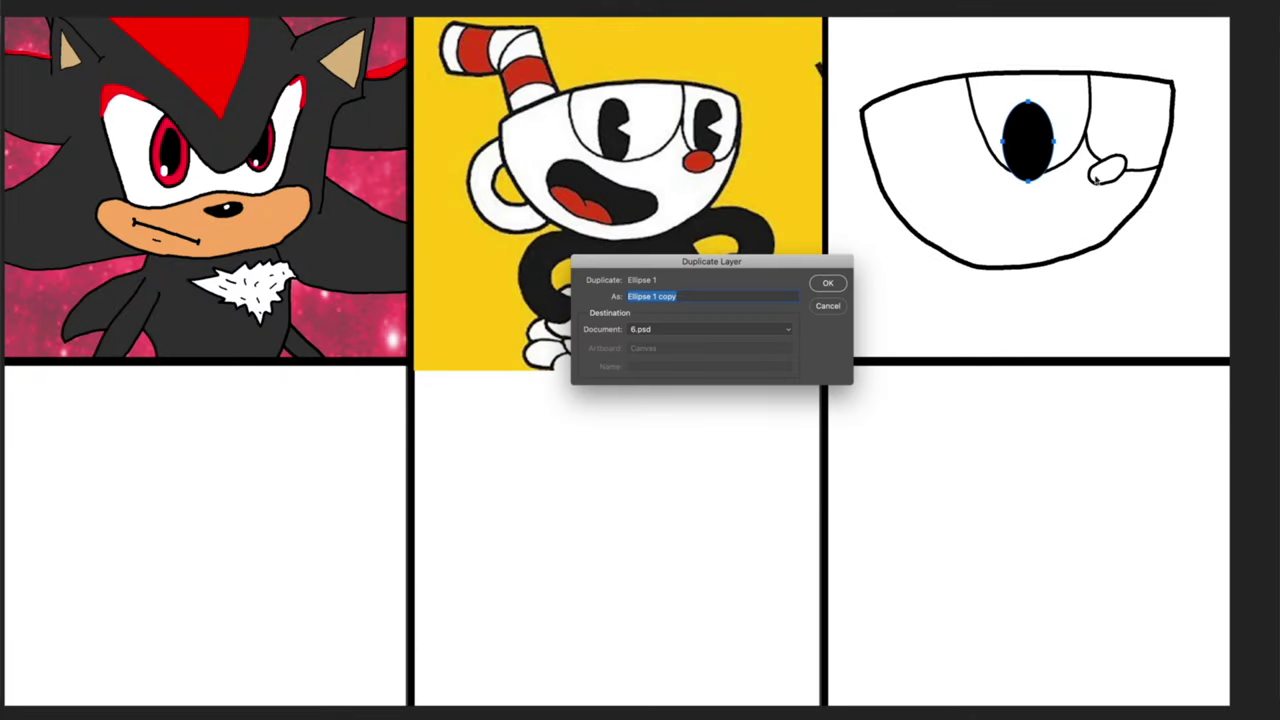
Step: In Photoshop, duplicate the black pupil layer Ellipse 1, place the copy in Cuphead's other eye and resize it to fit
key(Return)
drag(1097, 178, 1138, 148)
key(ctrl+t)
mouse_move(1128, 88)
mouse_down()
mouse_move(1116, 86)
mouse_move(1127, 136)
mouse_move(1108, 99)
mouse_up()
key(Return)
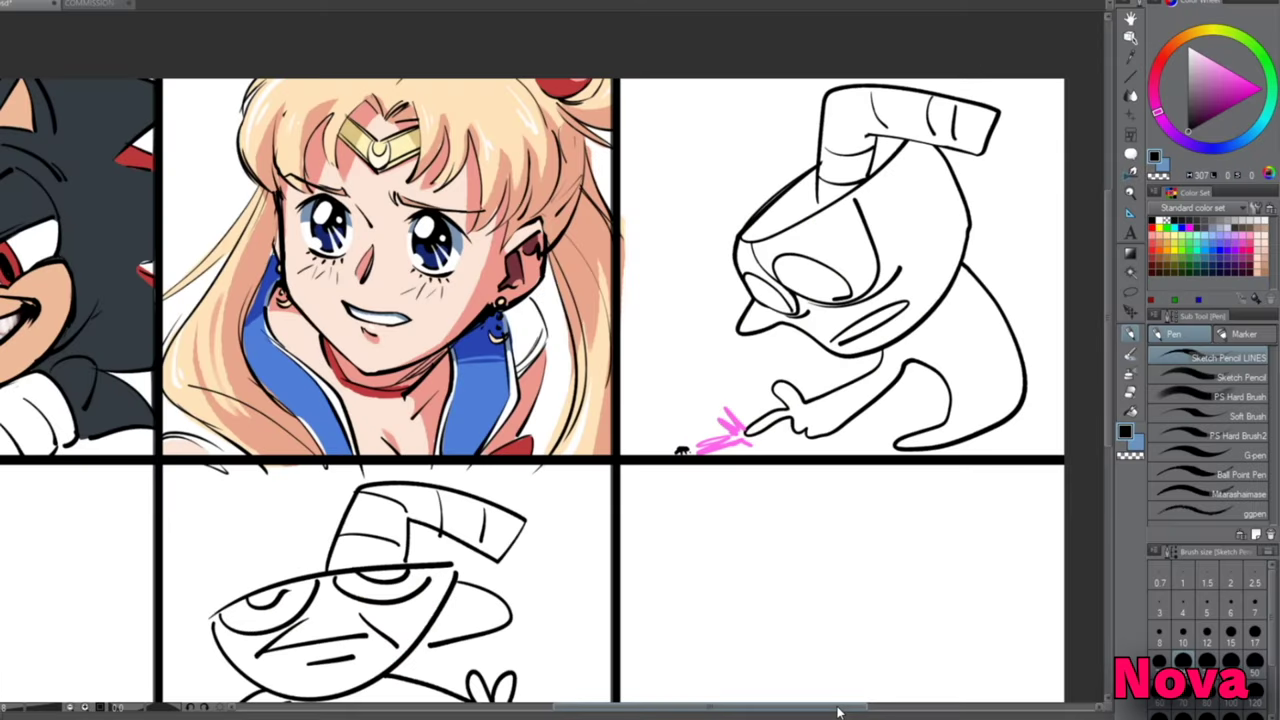
Step: In Clip Studio Paint, close the line at the straw's base and fill the cup's opening on both sides with black
drag(817, 207, 820, 193)
key(g)
click(810, 197)
click(885, 151)
key(p)
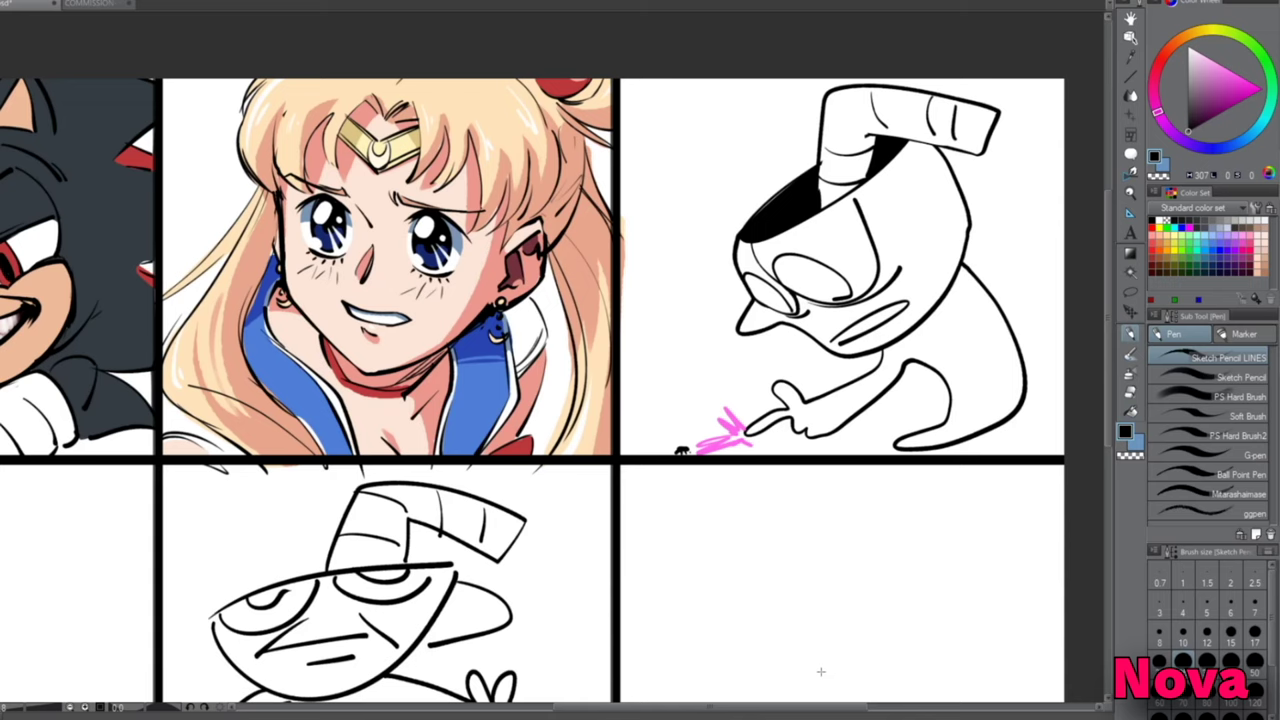
Step: Examine the tiny black bug and the pink marks at the pointing fingertip up close
drag(890, 496, 870, 438)
key(ctrl+space)
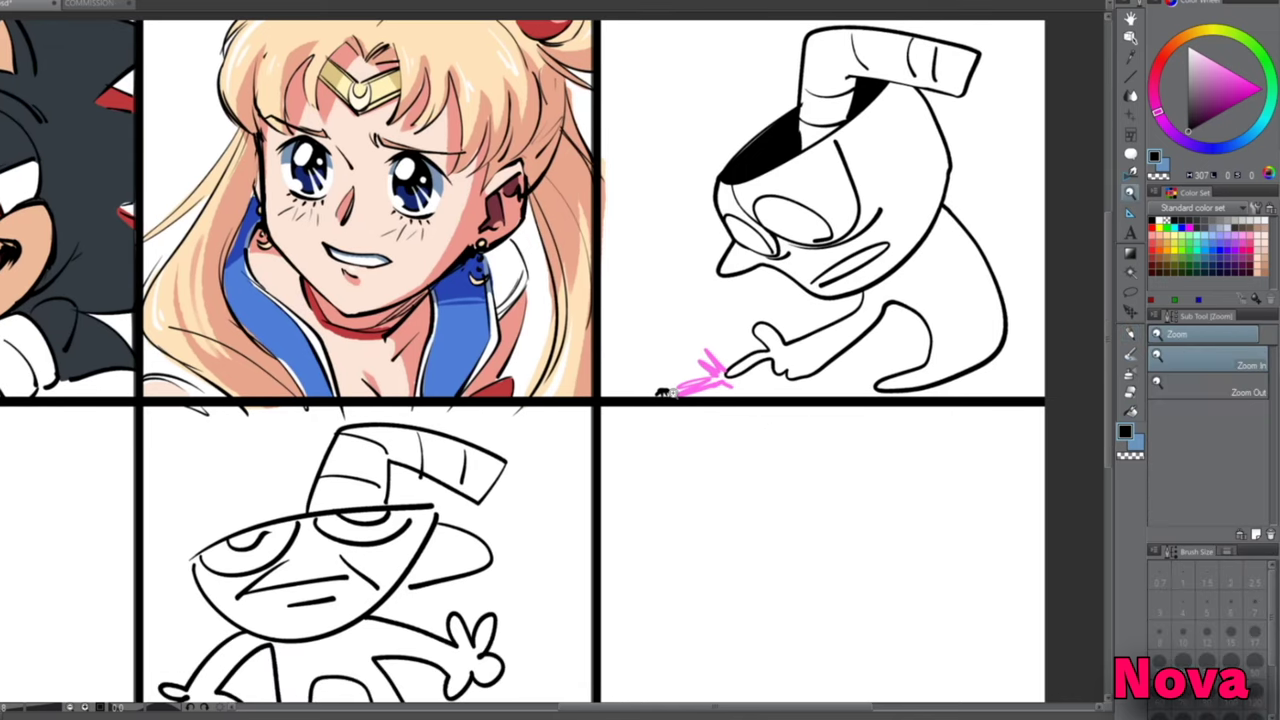
drag(660, 392, 697, 404)
key(p)
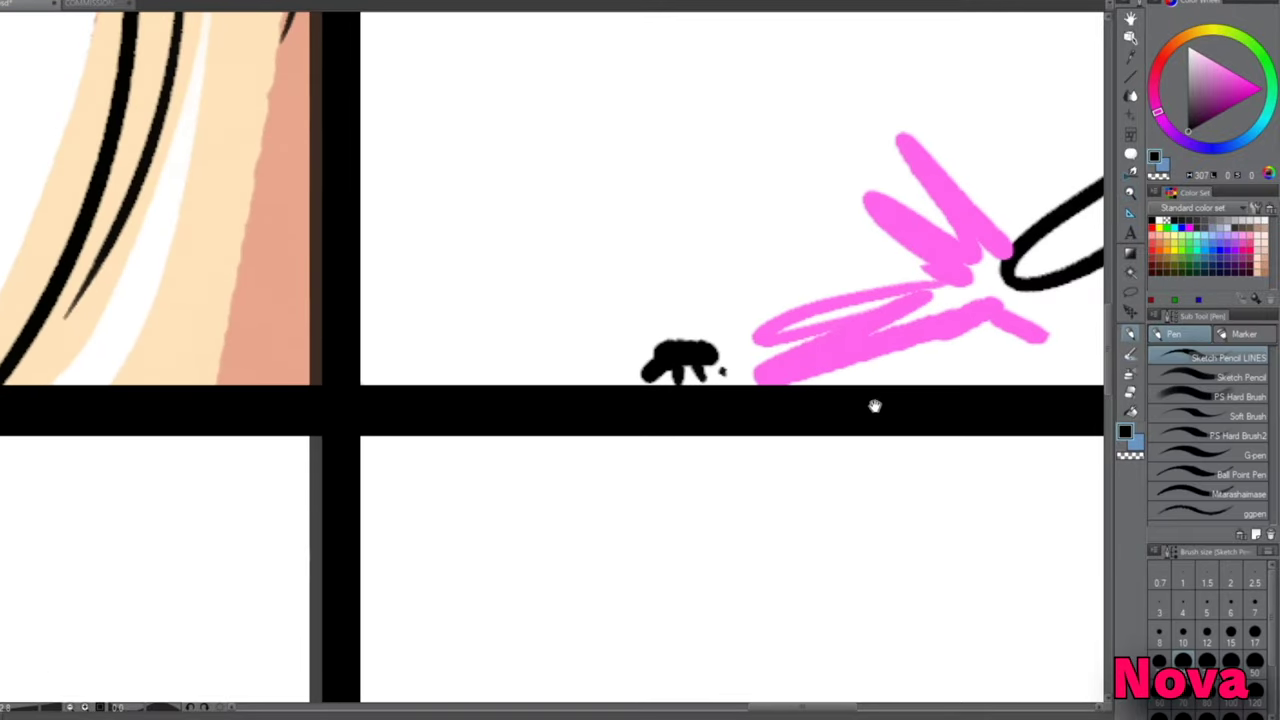
drag(877, 400, 547, 637)
drag(848, 377, 528, 665)
drag(782, 494, 632, 627)
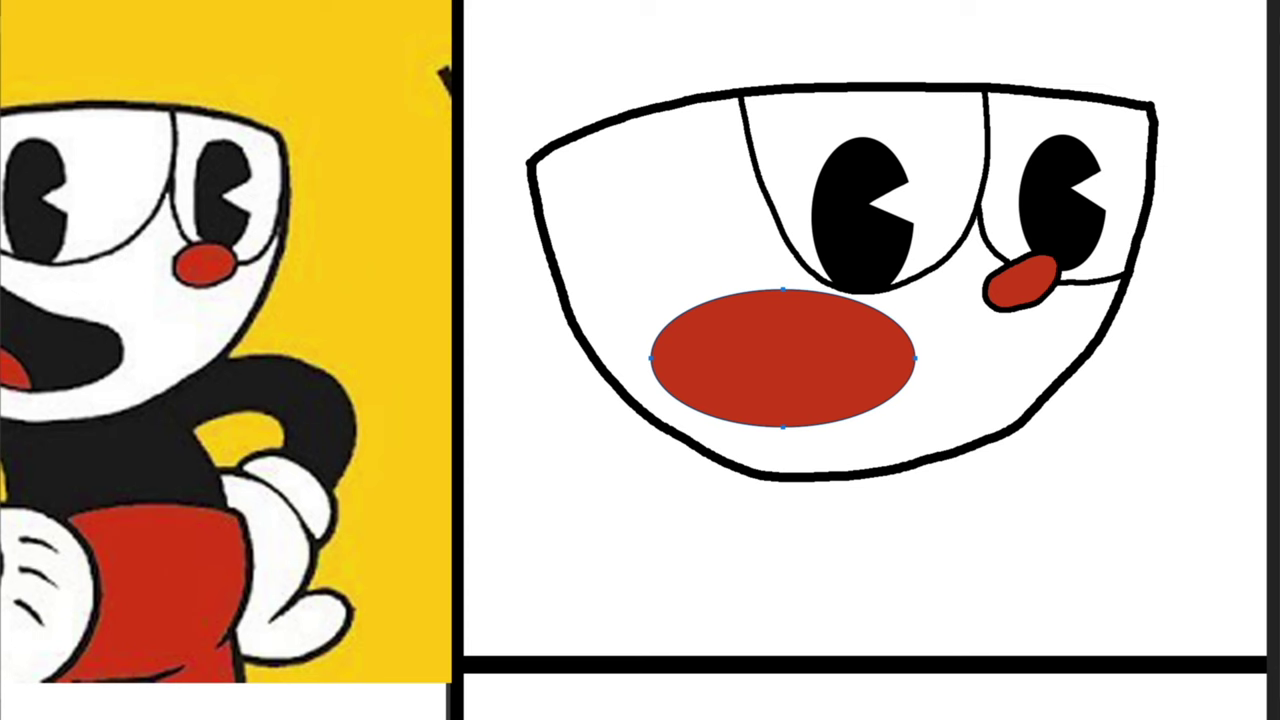
Step: In Photoshop, recolour Cuphead's mouth ellipse black and warp its upper edge downward into a curved grin
key(Return)
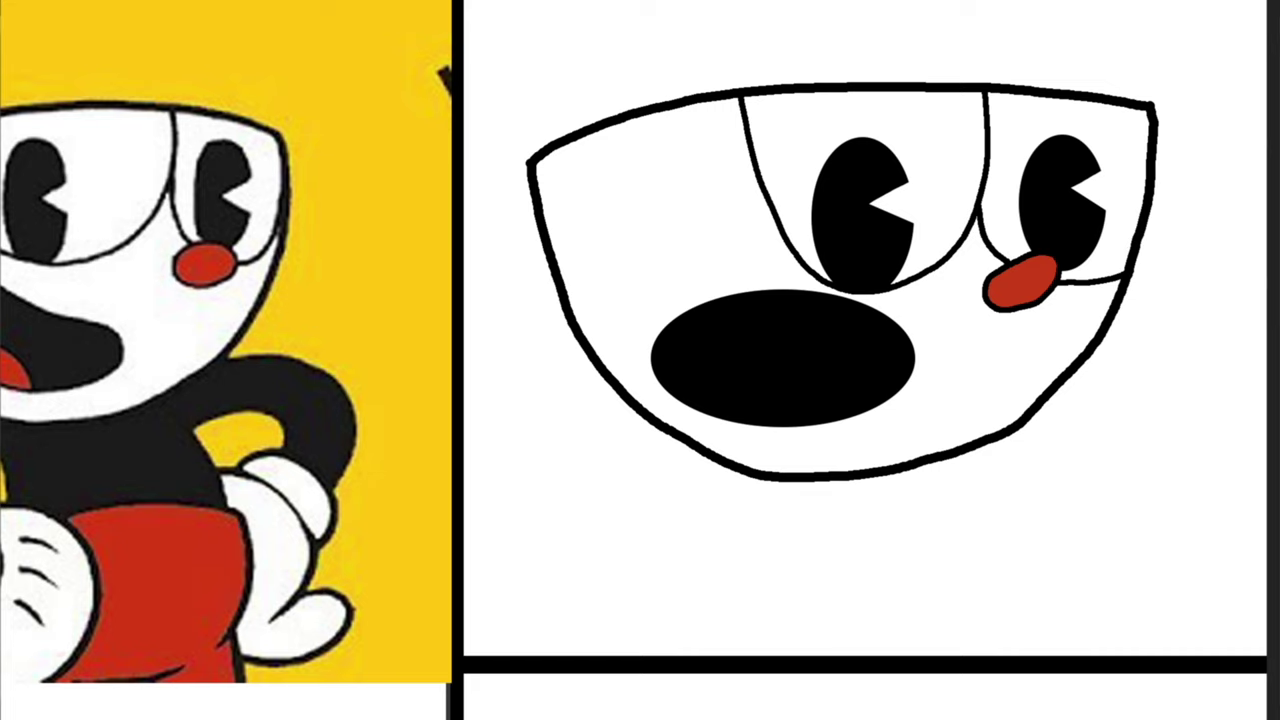
mouse_move(85, 205)
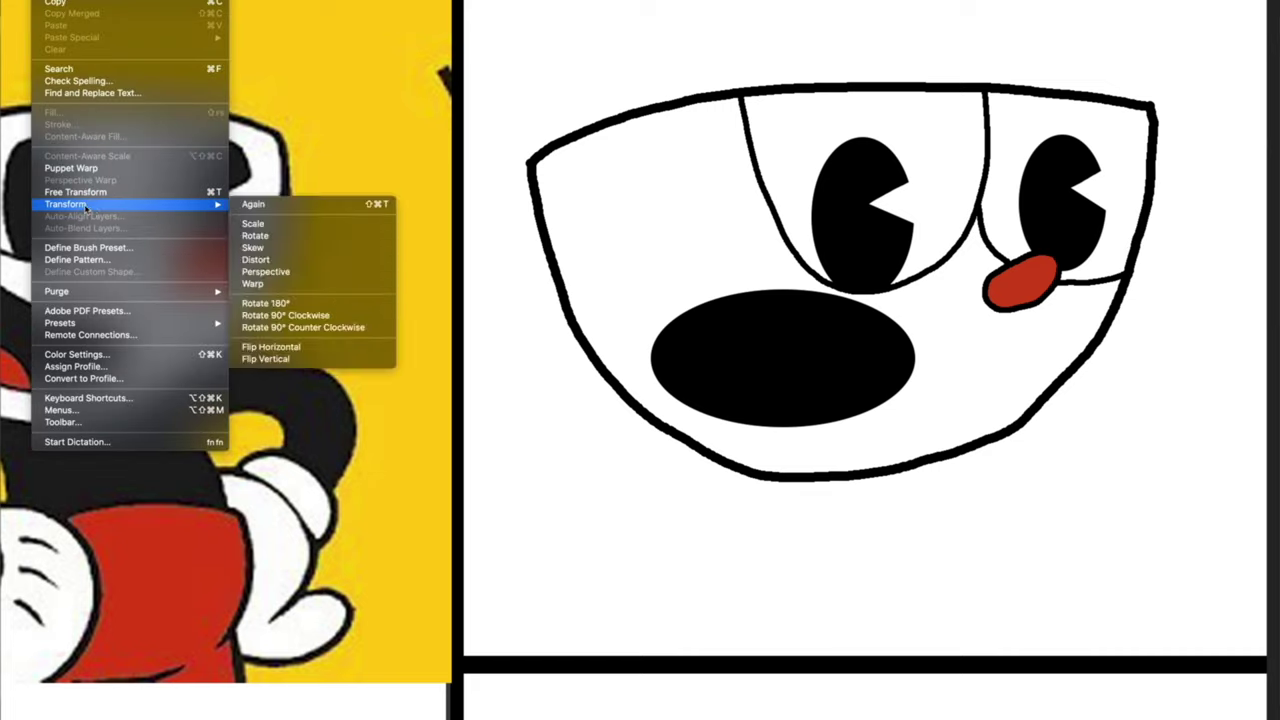
click(268, 284)
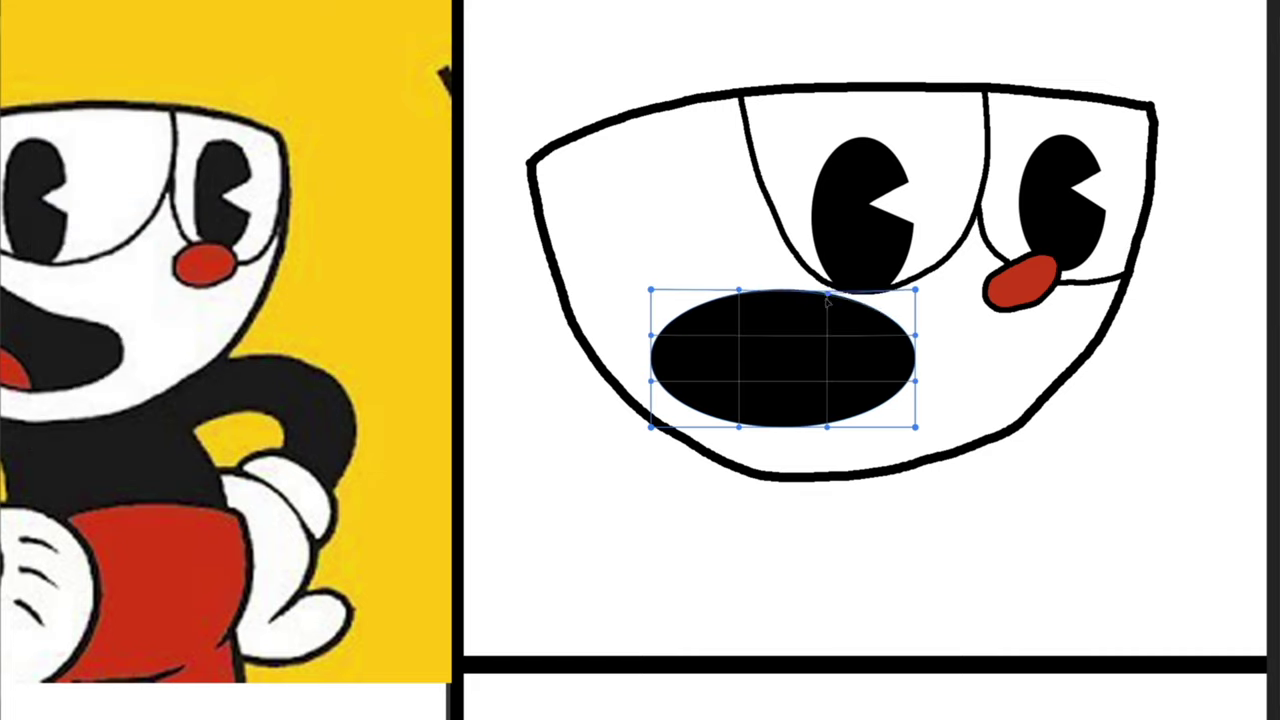
drag(826, 302, 793, 415)
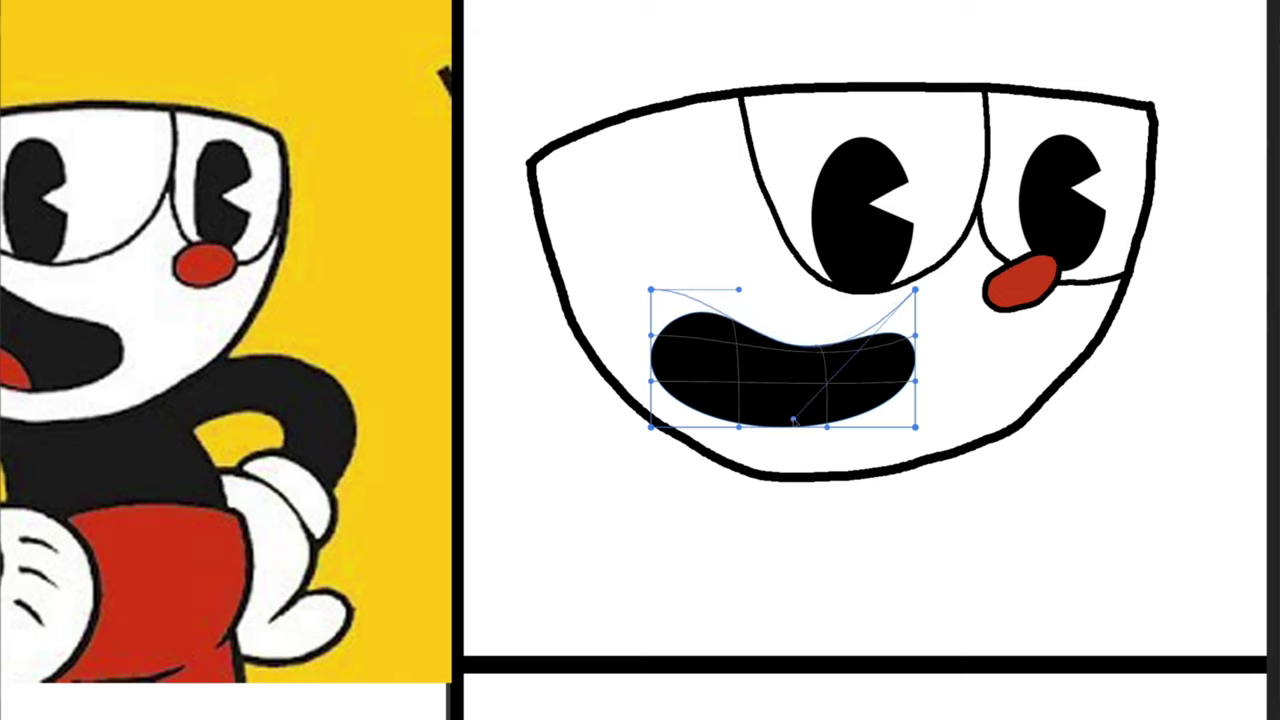
key(Return)
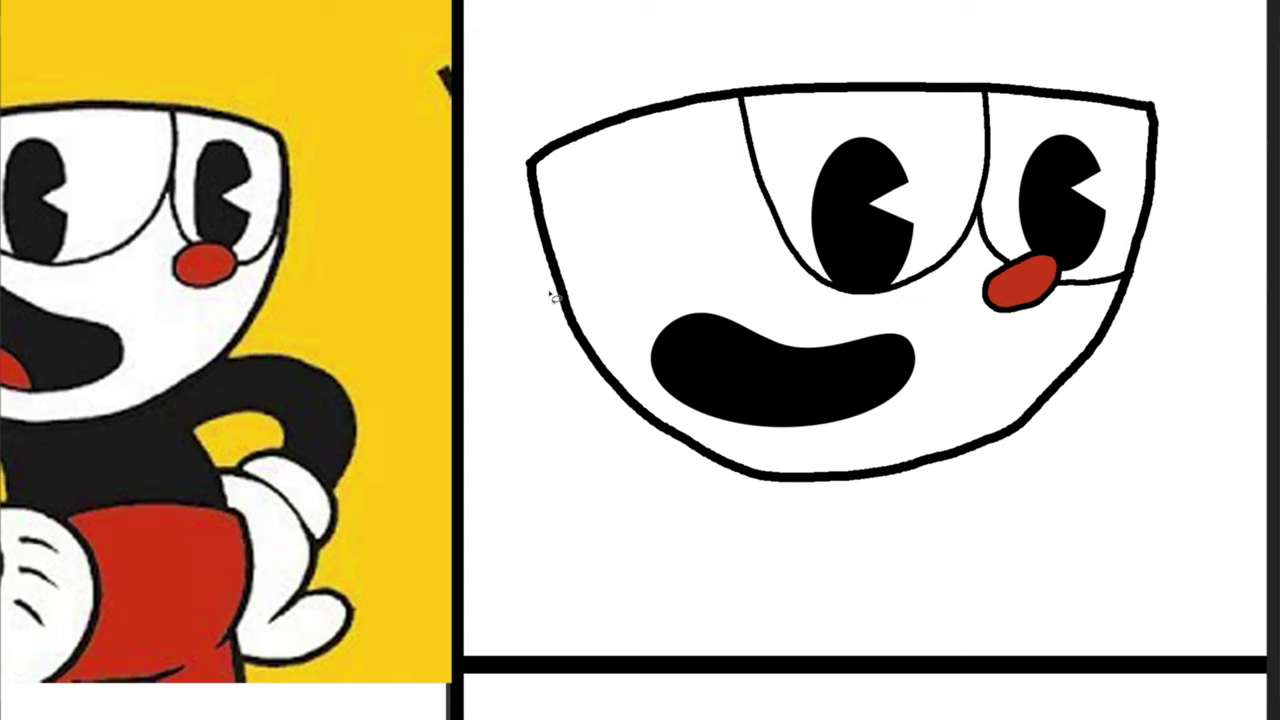
Step: Tilt Cuphead's warped mouth slightly with Free Transform
key(ctrl+t)
drag(954, 440, 951, 429)
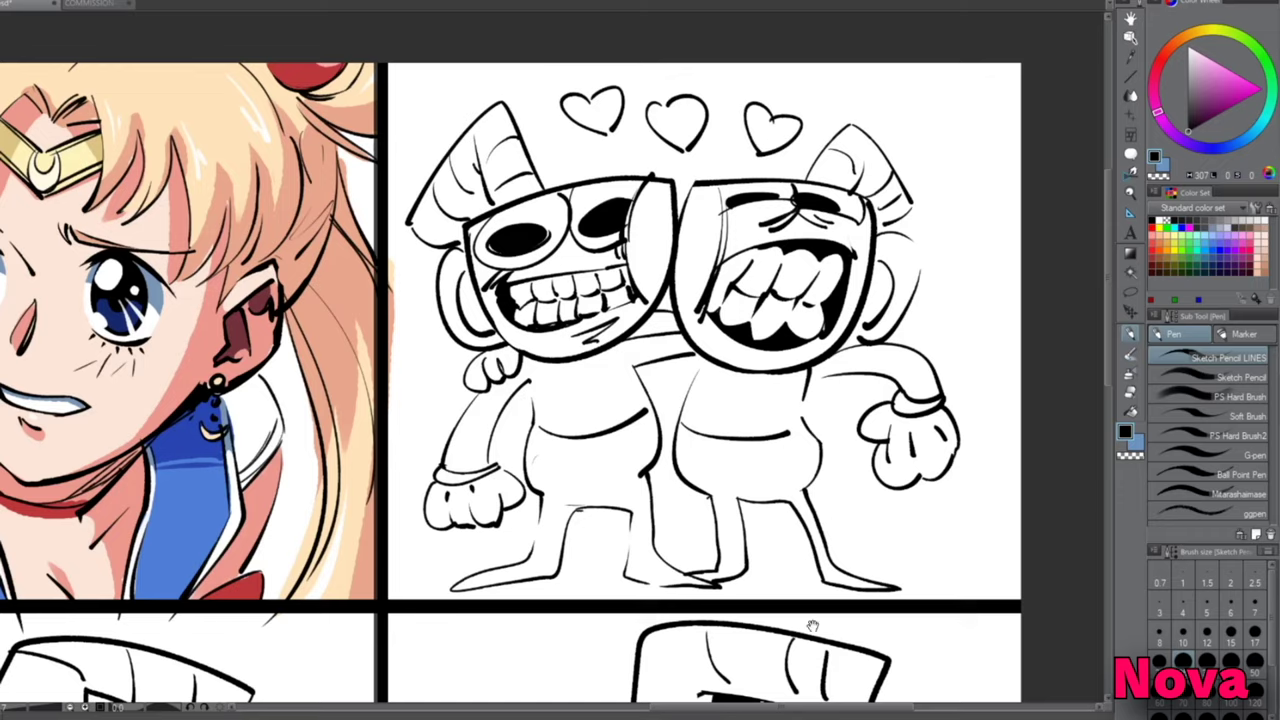
drag(870, 568, 846, 608)
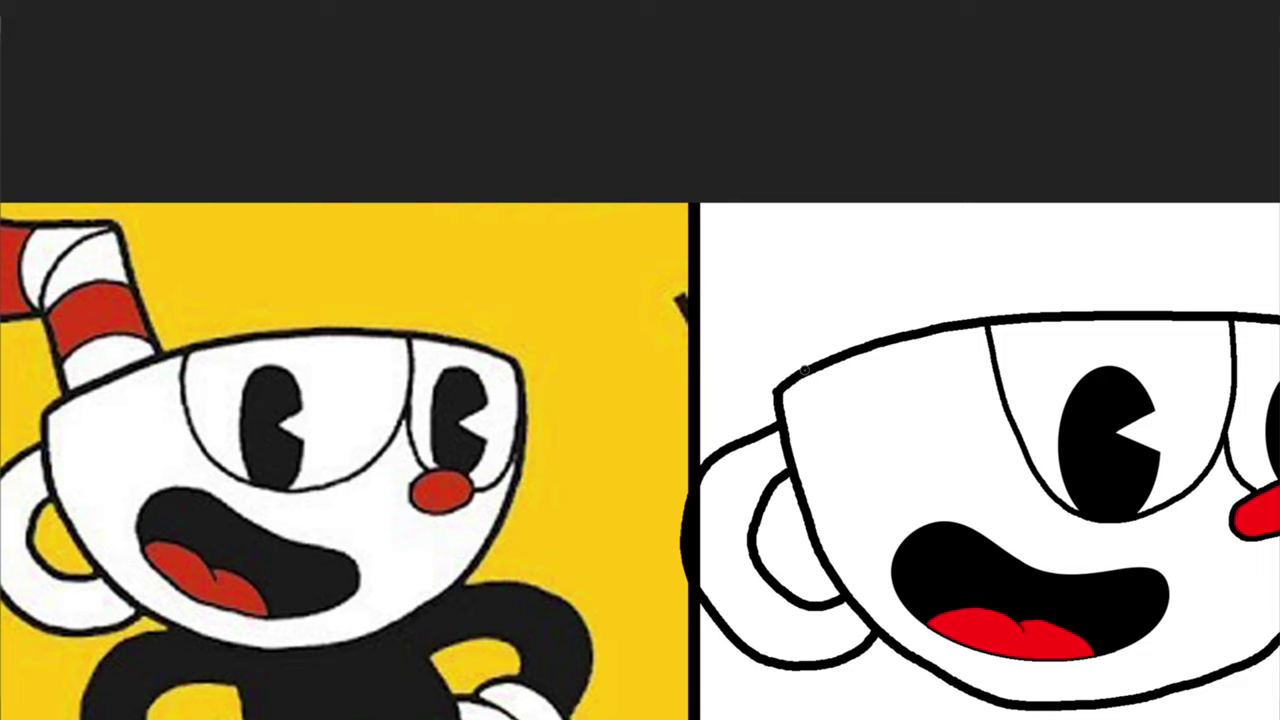
Step: In Photoshop, draw the straw's outer edge rising from the cup's rim and bending toward the panel's upper border
mouse_move(804, 369)
mouse_down()
mouse_move(809, 251)
mouse_move(900, 176)
mouse_up()
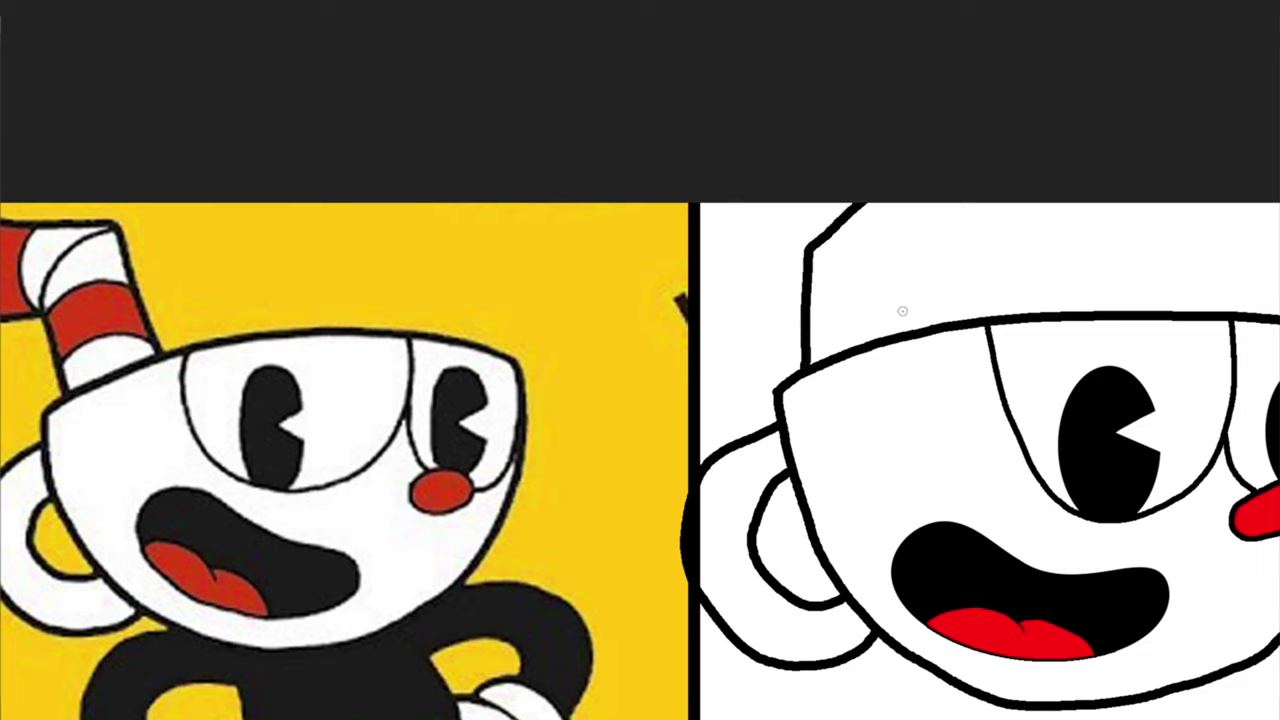